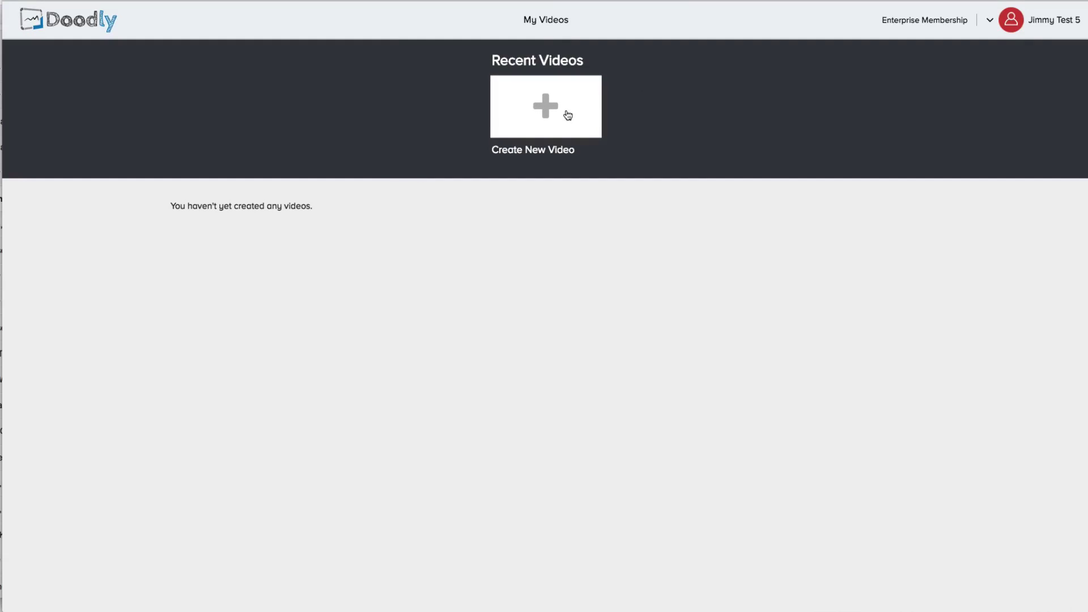
Create a new Whiteboard-style video titled 'abc12345'
left_click(526, 102)
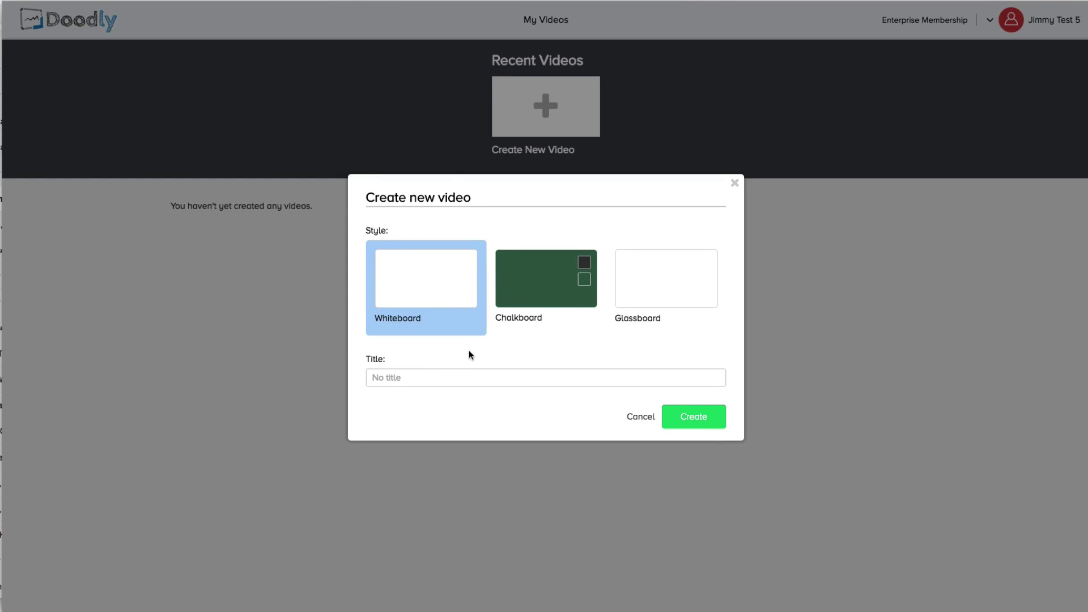
type("abc12345")
left_click(688, 418)
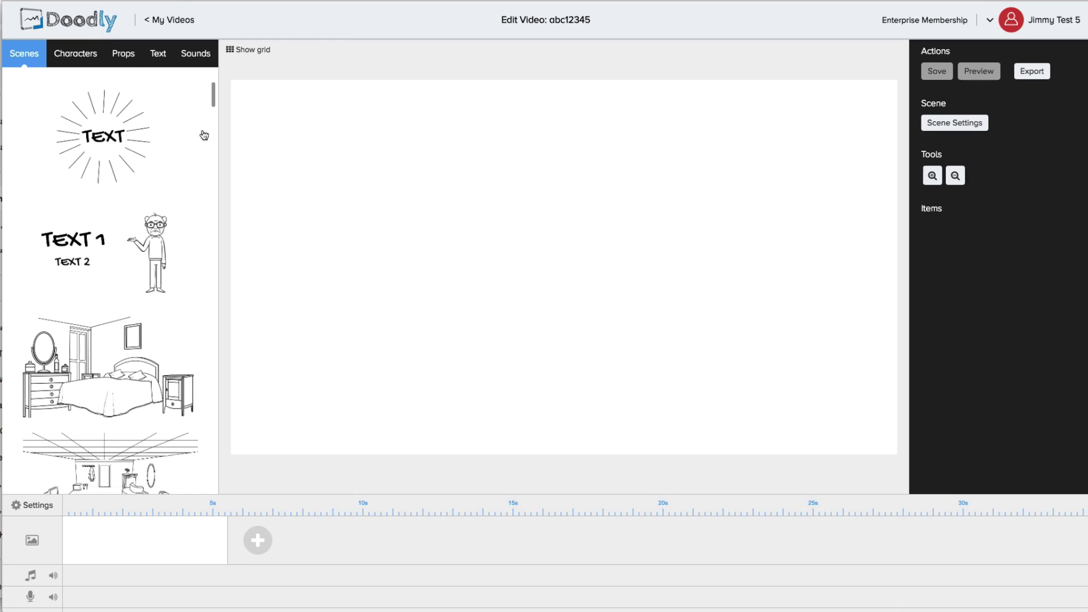
Browse the scene, character and props libraries
scroll(106, 84, "down", 10)
left_click(93, 67)
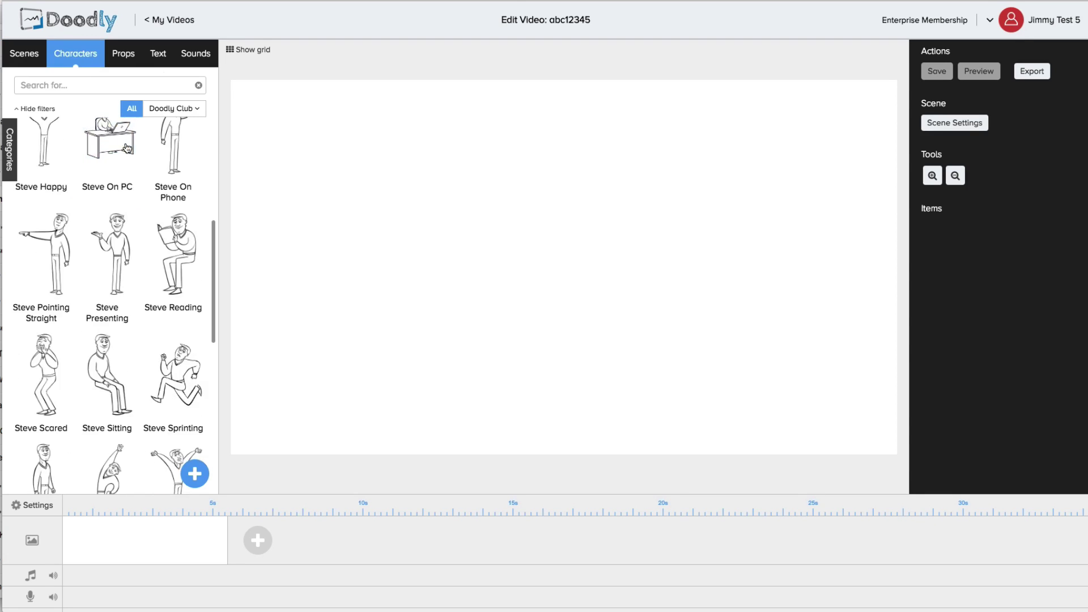
left_click(124, 54)
scroll(145, 221, "down", 2)
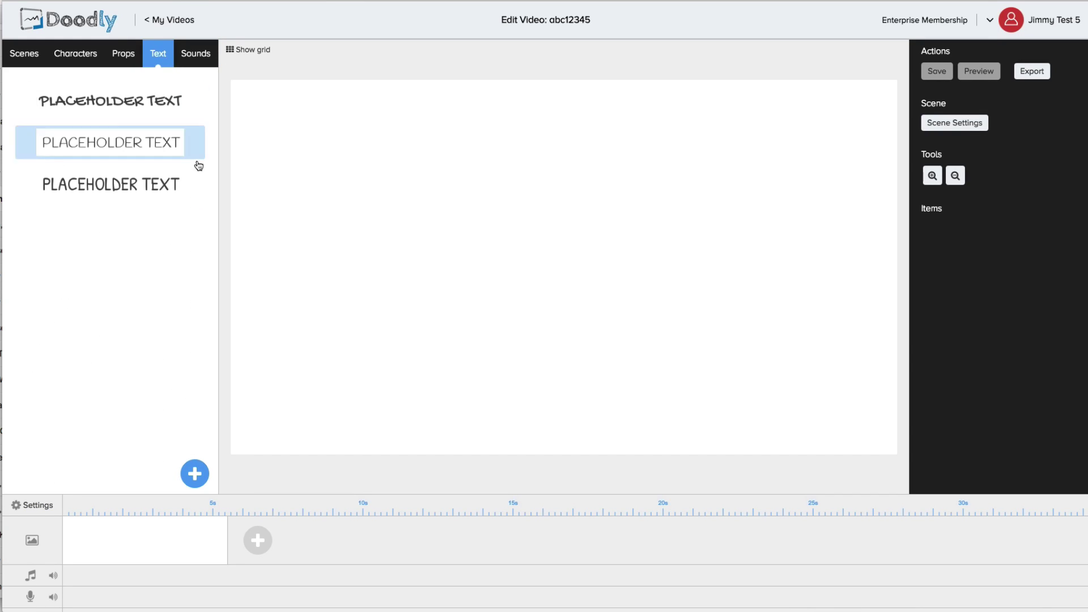
Open and cancel the custom font, prop and character upload dialogs
left_click(190, 466)
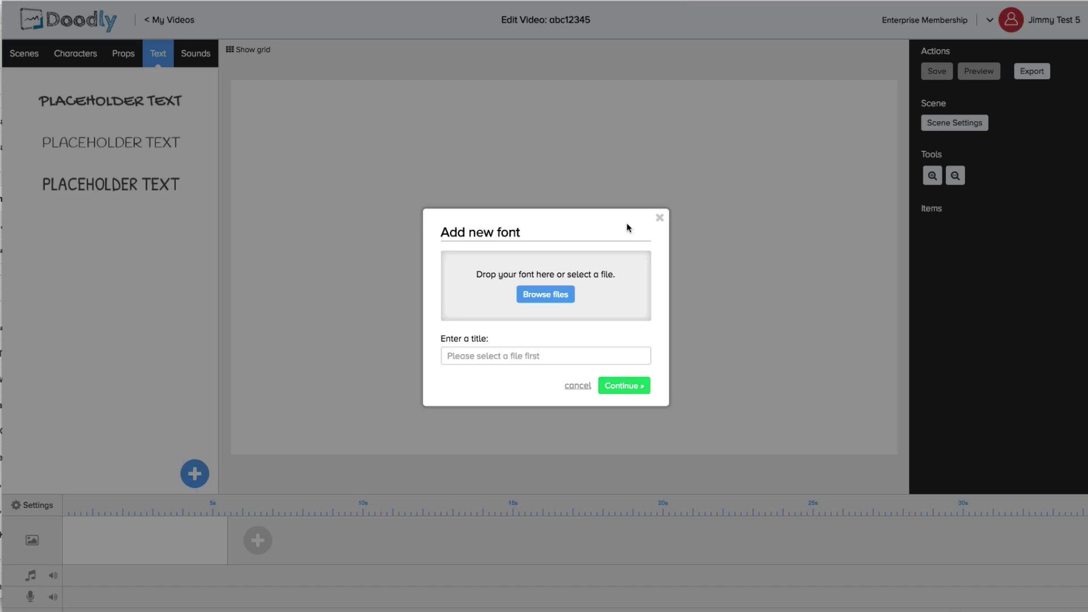
left_click(658, 216)
left_click(123, 53)
left_click(195, 474)
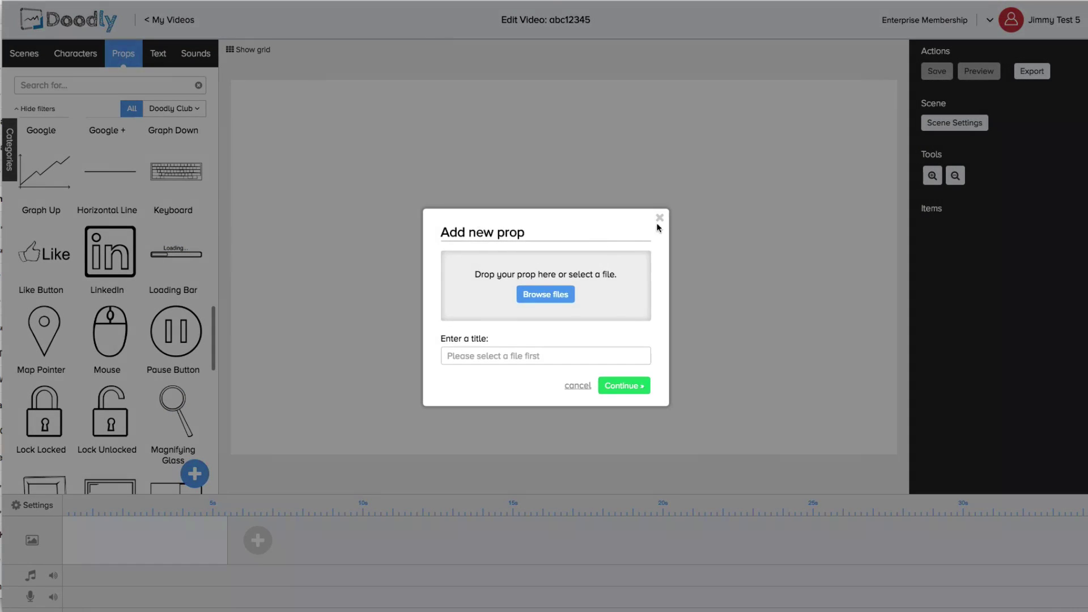
left_click(94, 73)
left_click(75, 53)
left_click(195, 474)
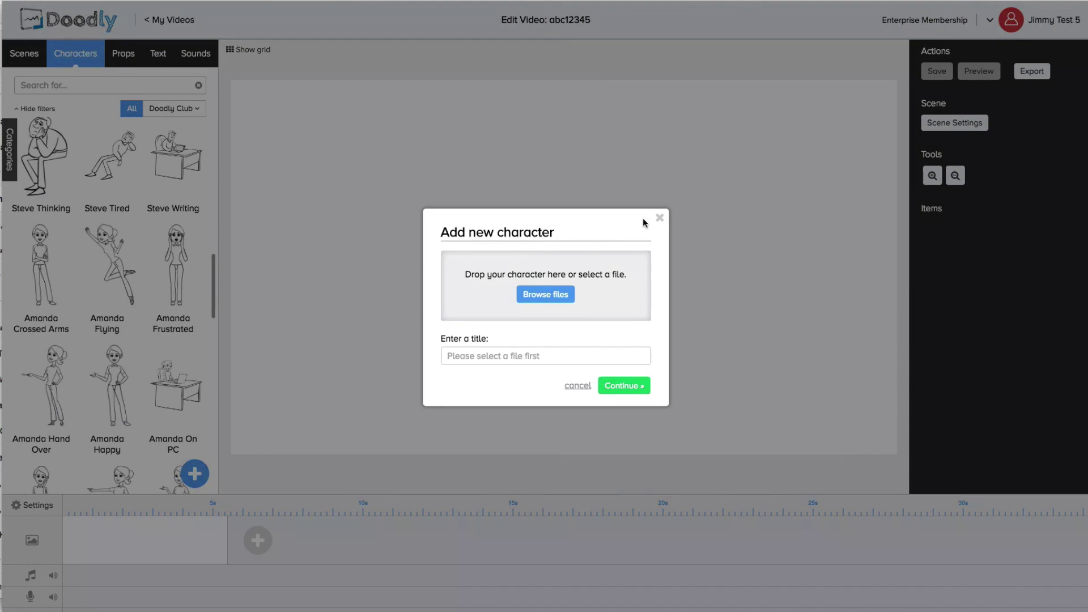
left_click(660, 219)
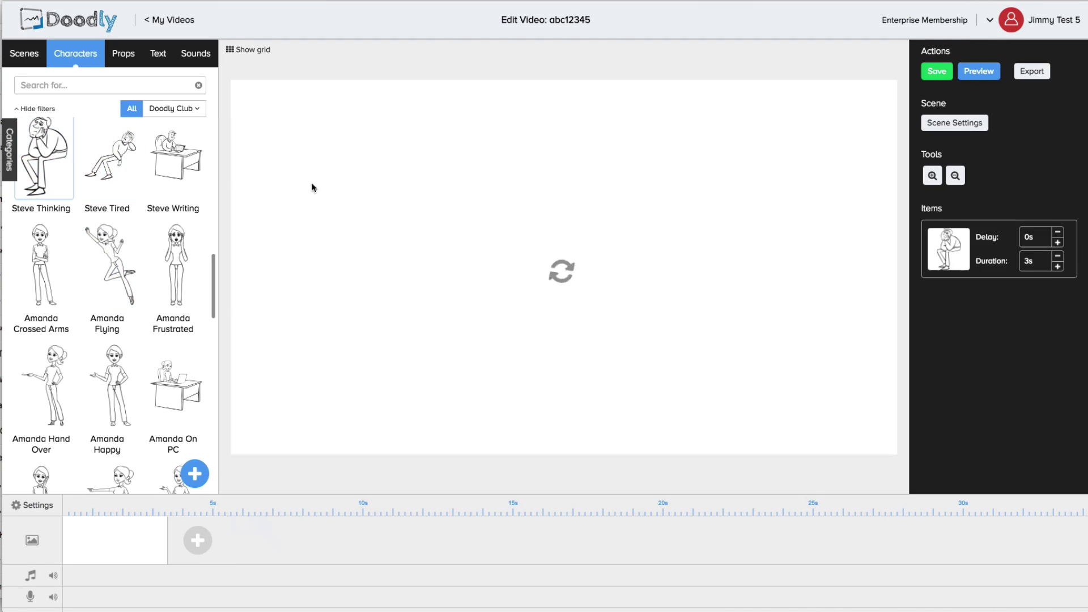
Search props for 'chair', place the office chair behind Steve, and preview the scene
left_click(123, 53)
left_click(116, 84)
type("chair")
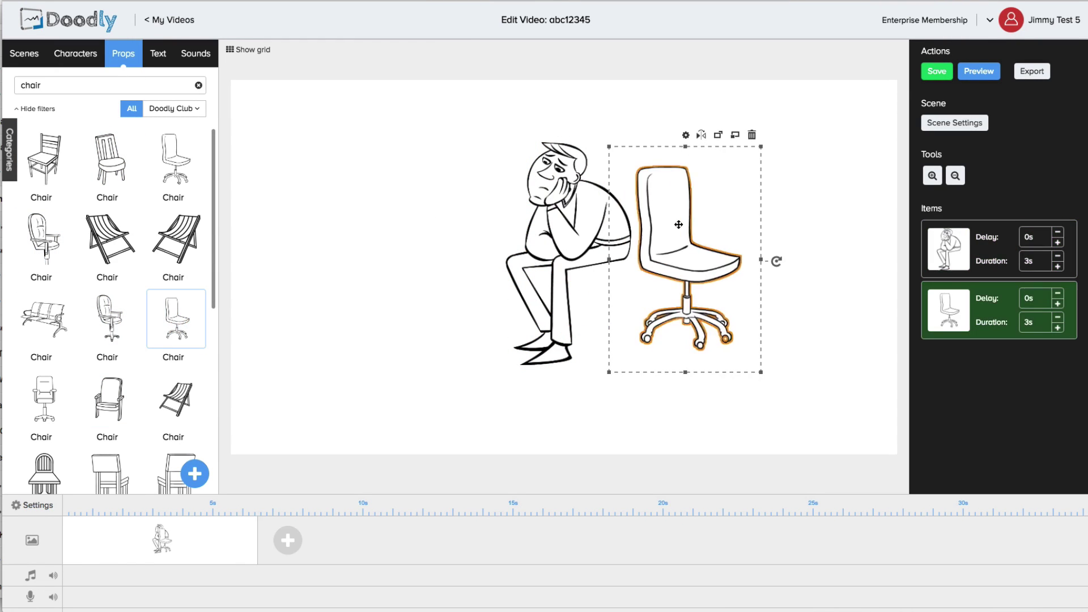
left_click_drag(638, 219, 564, 215)
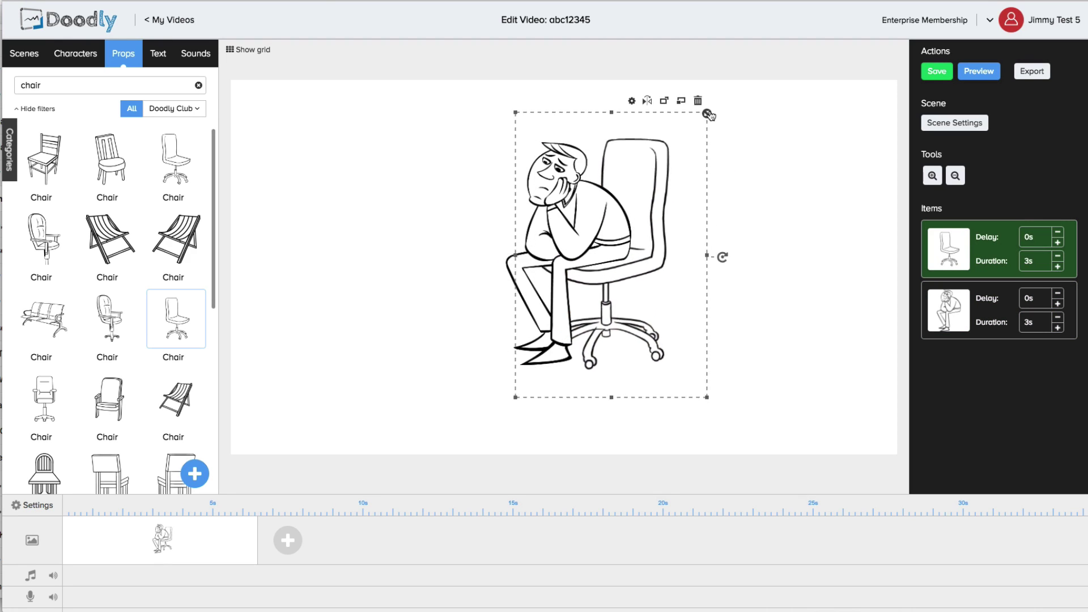
left_click(997, 76)
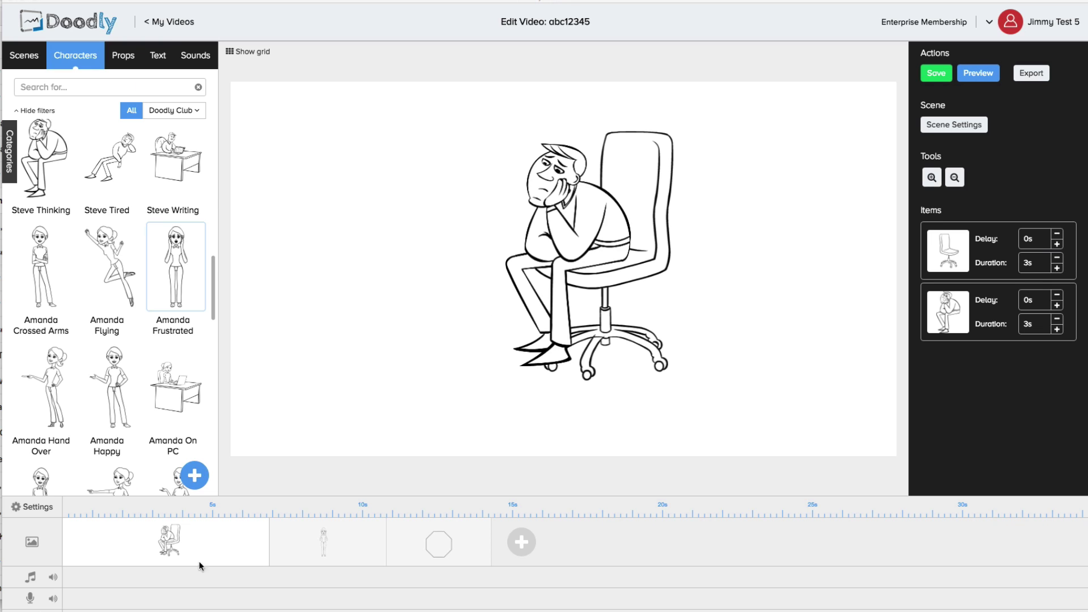
In Video Settings, choose the first whiteboard drawing hand and set erase mode to Smart Mode
left_click(41, 511)
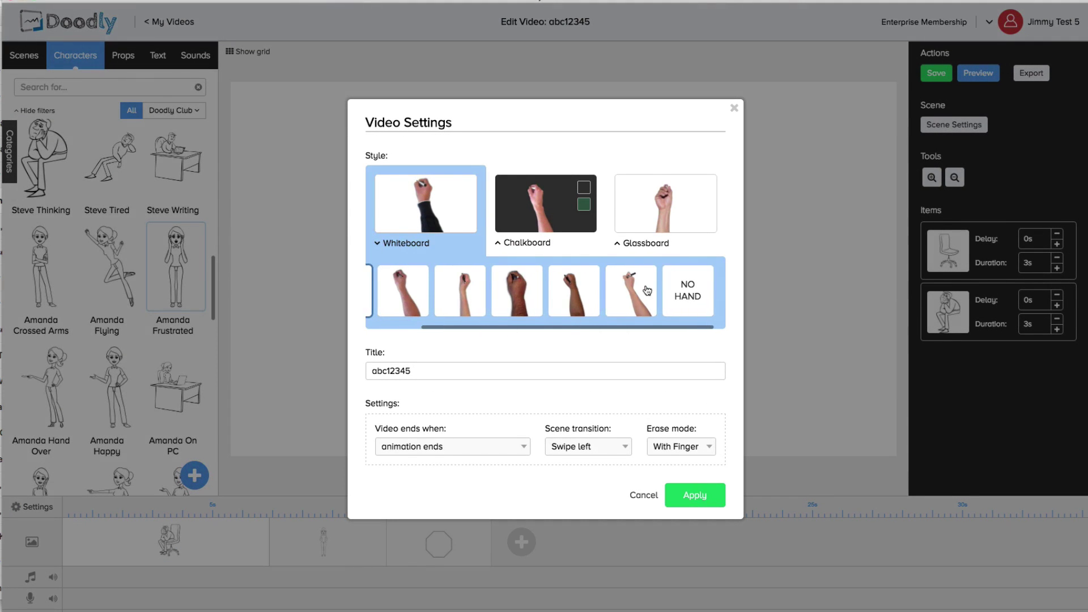
left_click(685, 300)
left_click(416, 295)
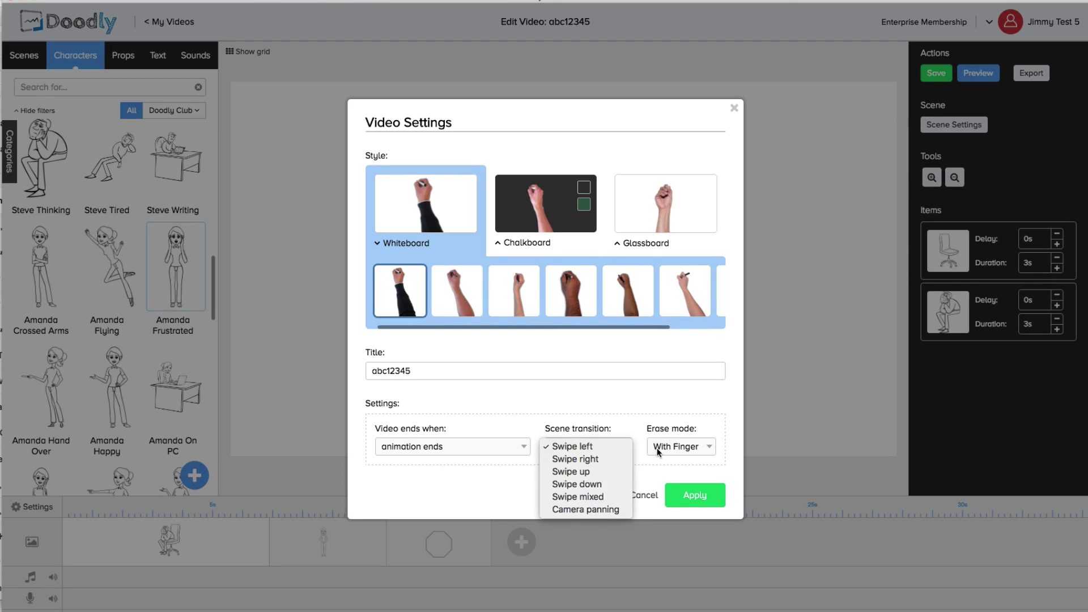
left_click(672, 434)
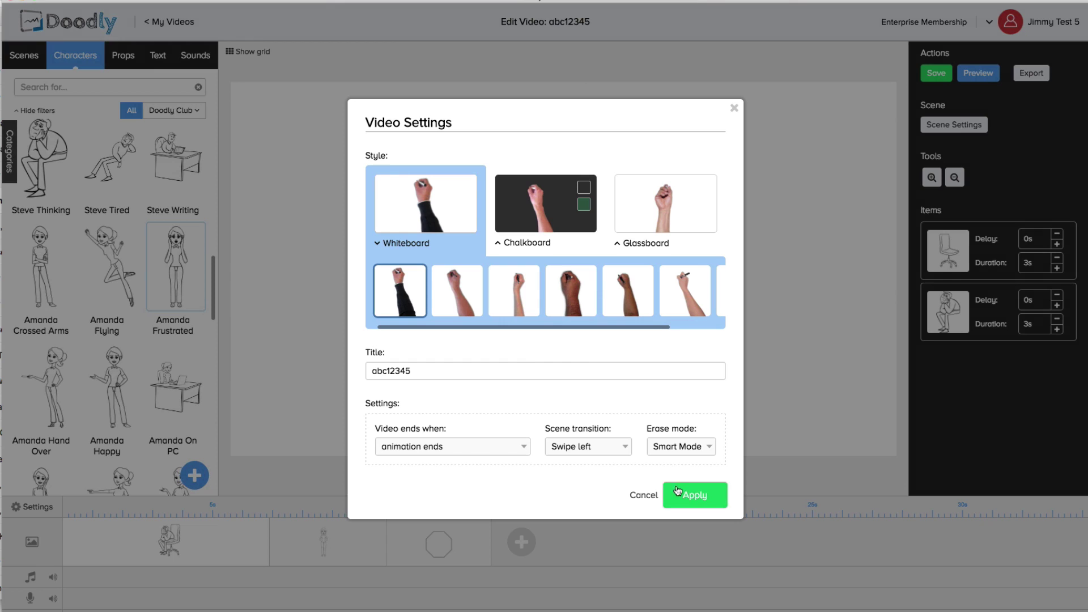
Apply the settings, delete the added Amanda Frustrated scene, and add background music from Sounds
left_click(644, 496)
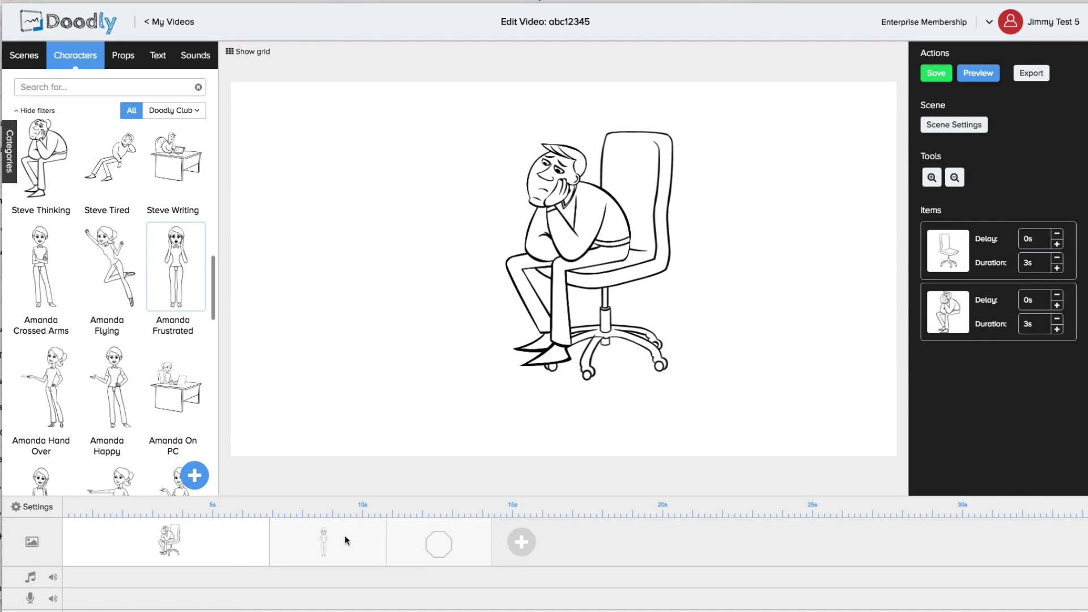
left_click_drag(142, 546, 144, 546)
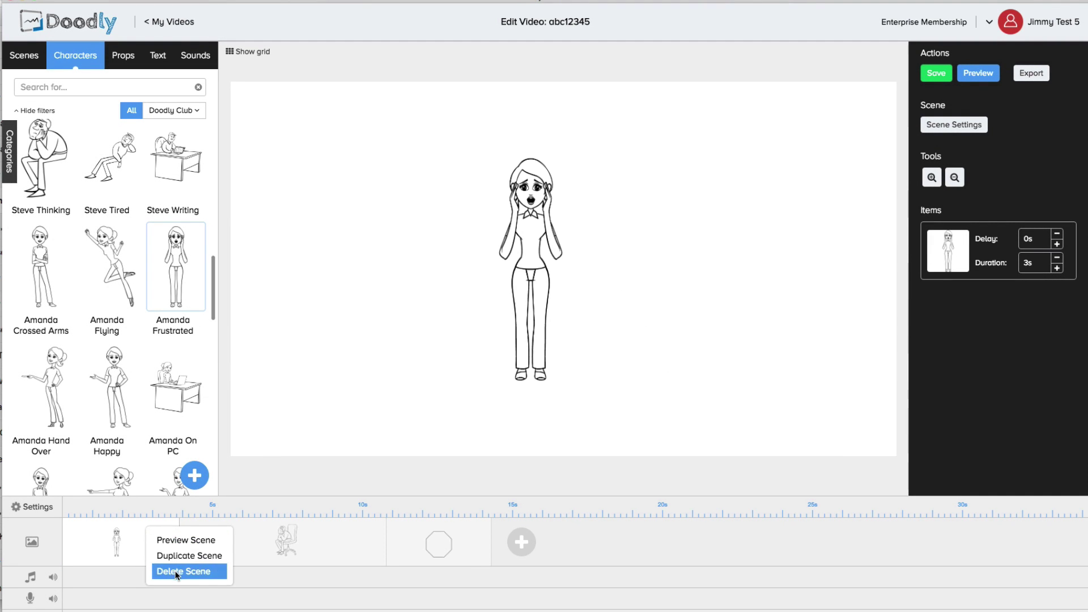
left_click(176, 573)
left_click(511, 324)
left_click(186, 62)
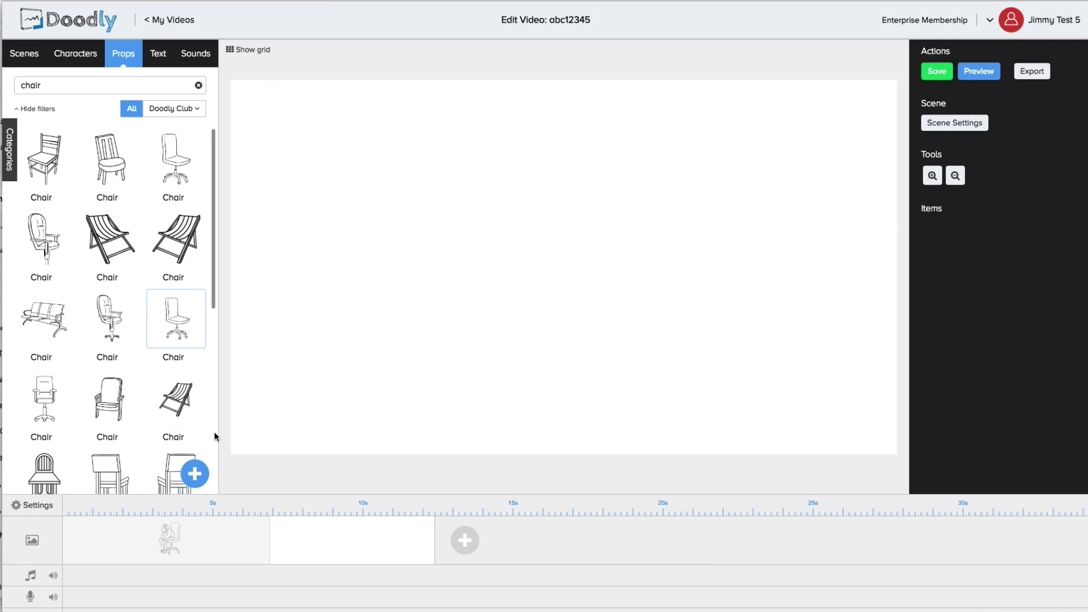
Upload octagon.jpeg from Downloads as a custom prop titled 'Draw Path Demo'
left_click(194, 474)
left_click(545, 294)
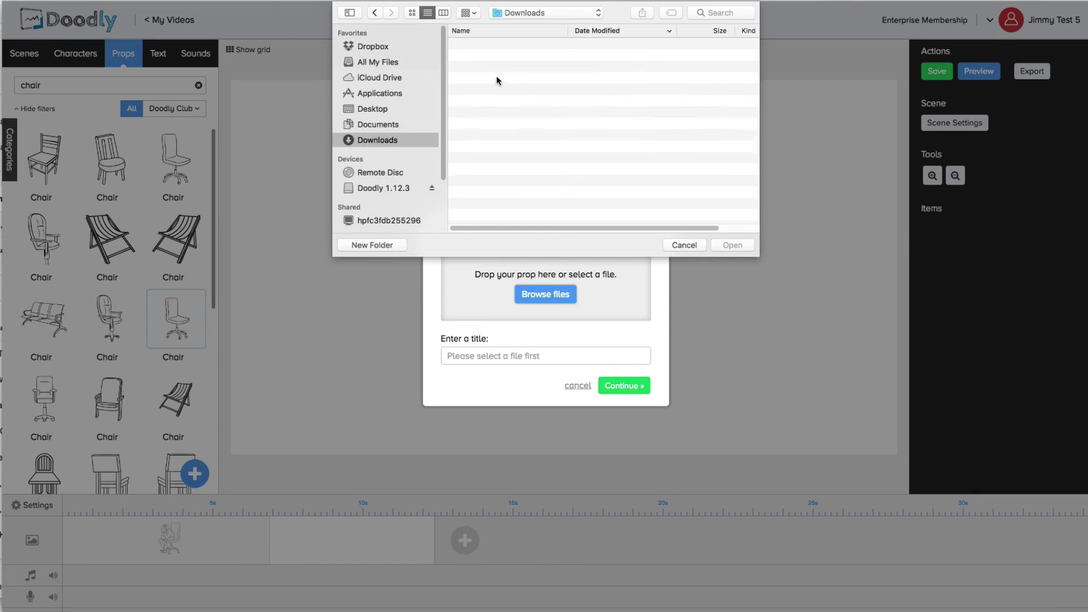
left_click(685, 243)
left_click(481, 286)
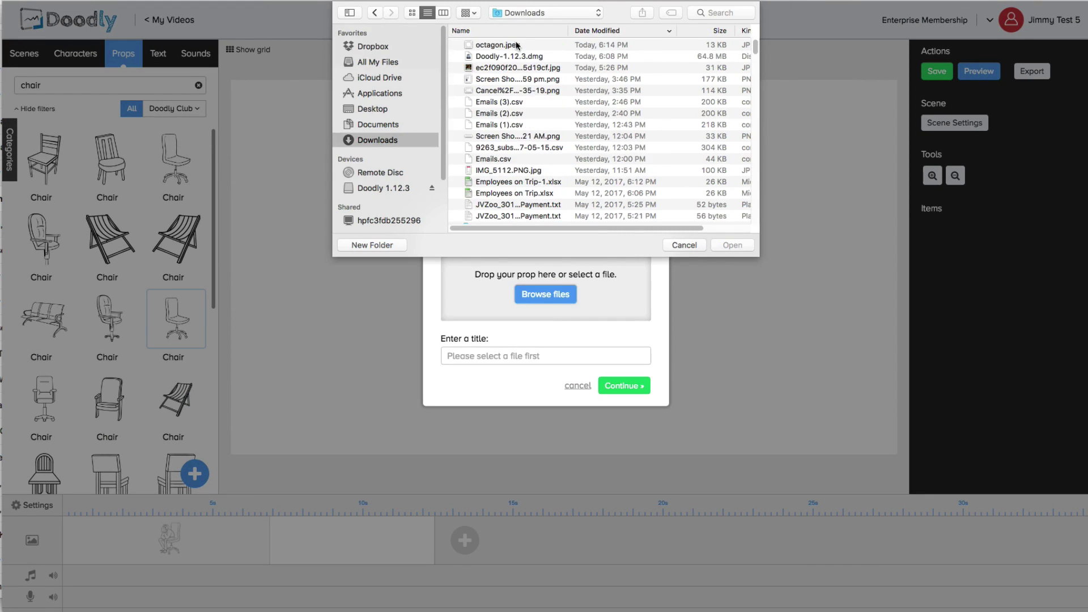
double_click(499, 45)
type("Draw Path Demo")
left_click(624, 424)
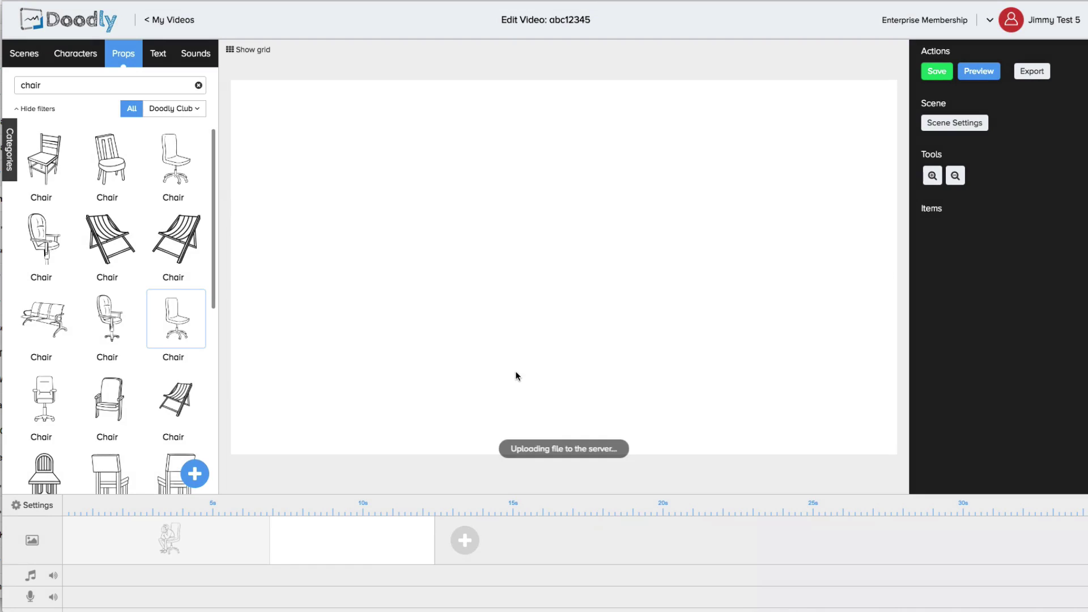
Redraw the Draw Path Demo reveal paths, then open and cancel the export settings
left_click(589, 164)
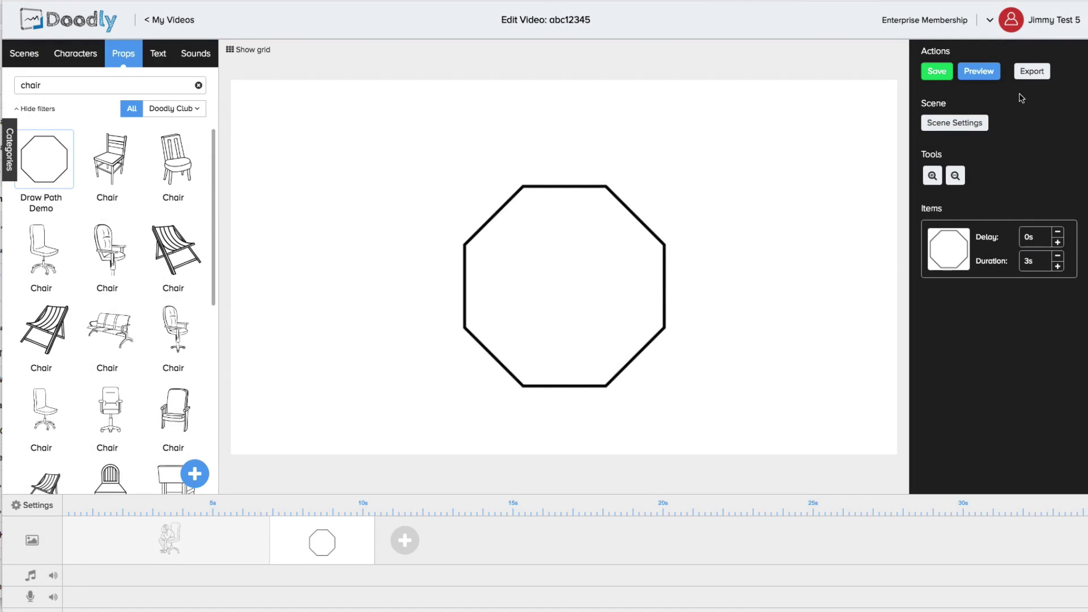
left_click(1031, 71)
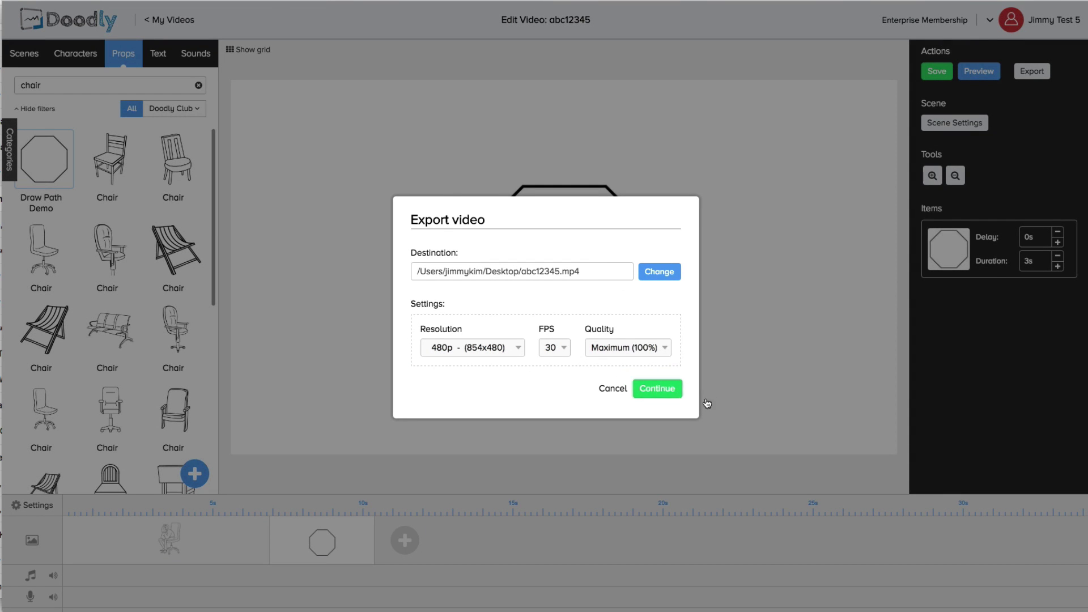
left_click(613, 389)
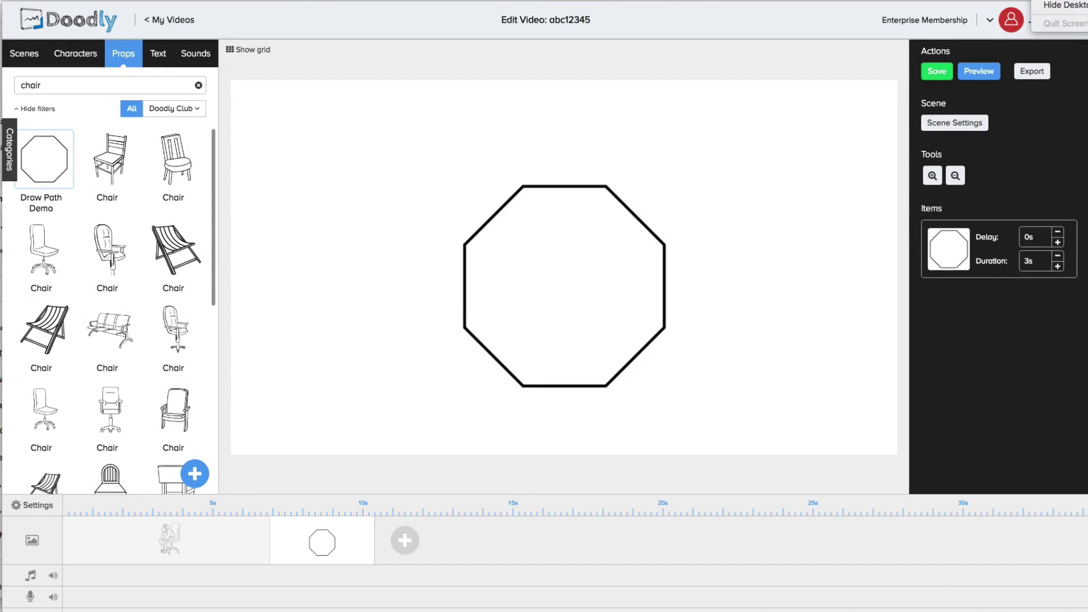